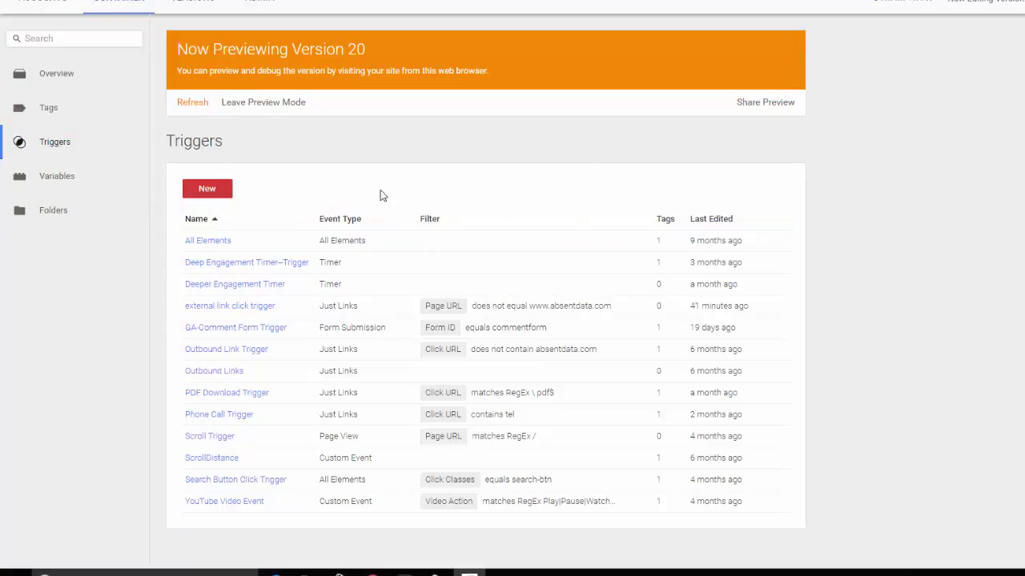
Start a new Click trigger that targets Just Links, keeping Wait for Tags at 2000 milliseconds and Check Validation.
click(207, 192)
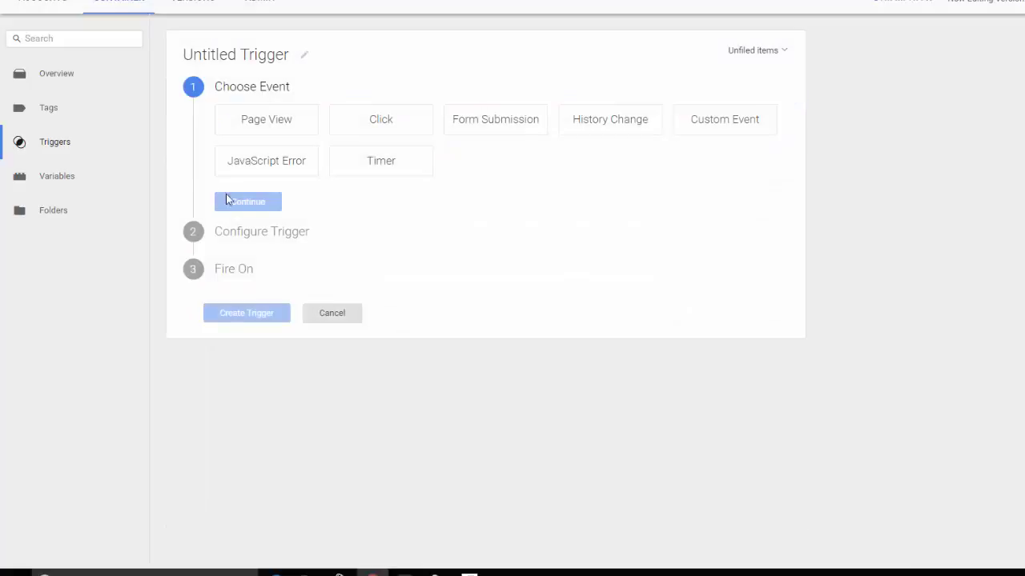
click(382, 120)
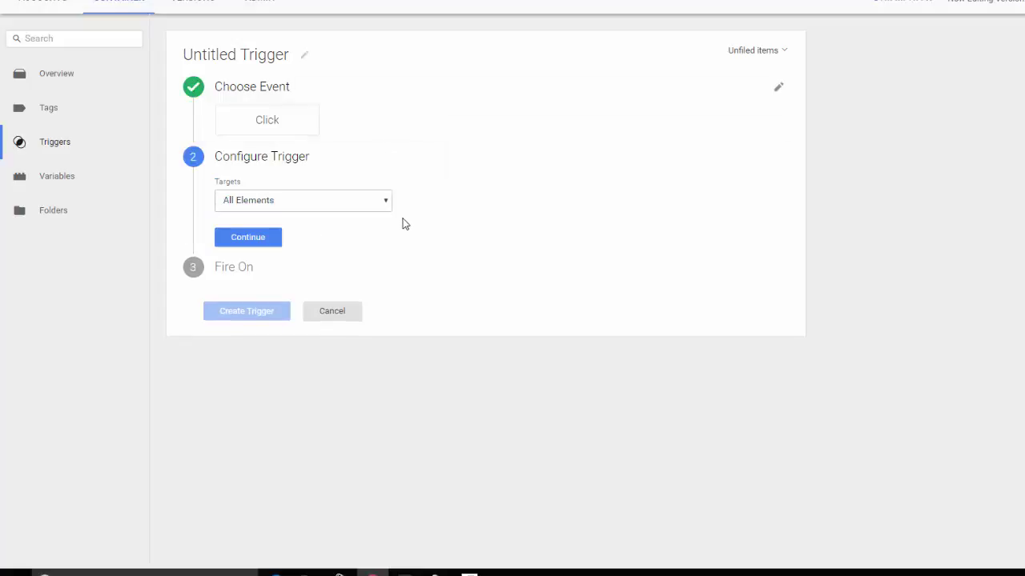
click(329, 202)
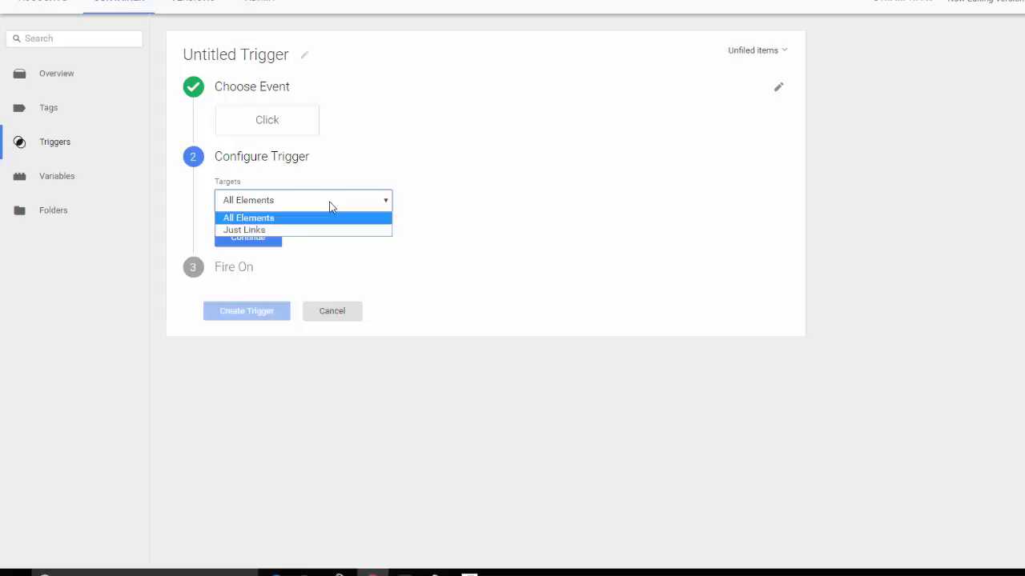
click(304, 230)
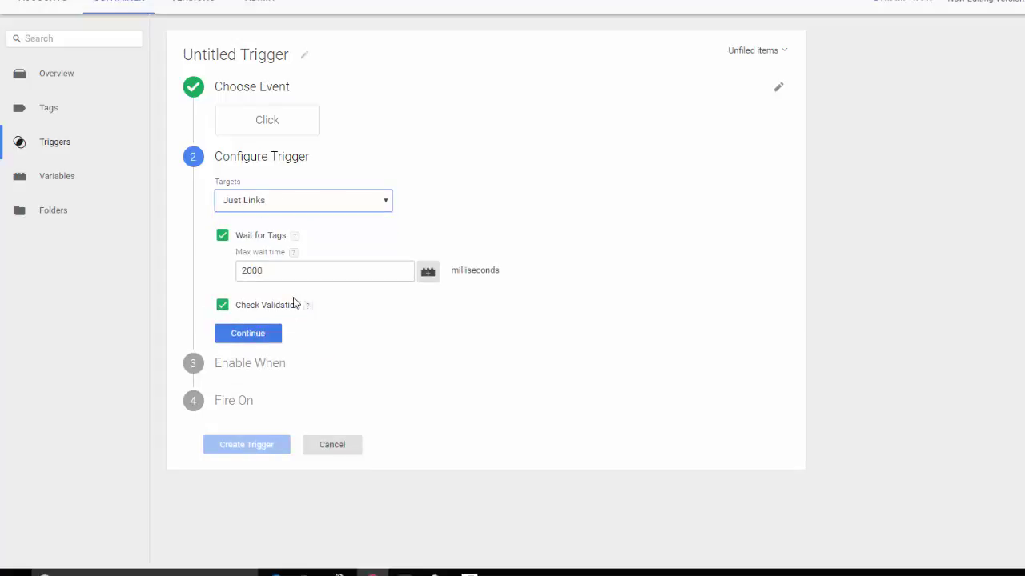
click(264, 339)
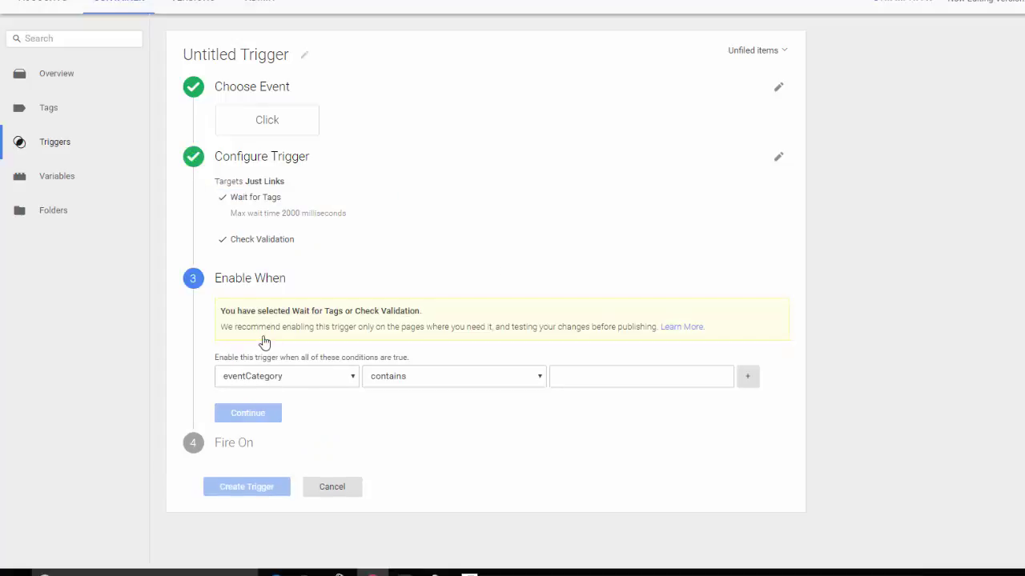
Enable the trigger when Page URL matches RegEx .* and continue to the firing conditions.
click(326, 388)
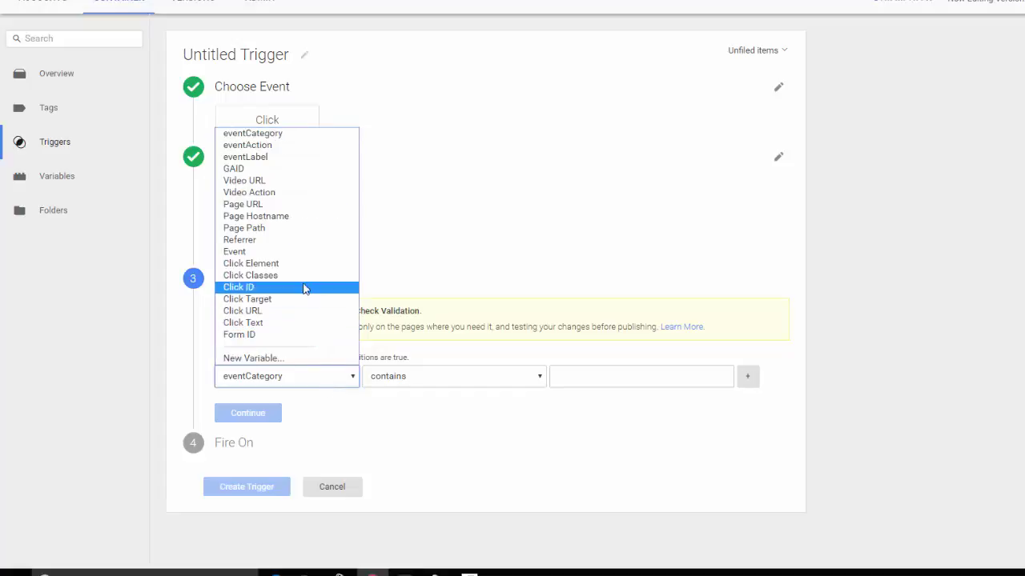
click(299, 205)
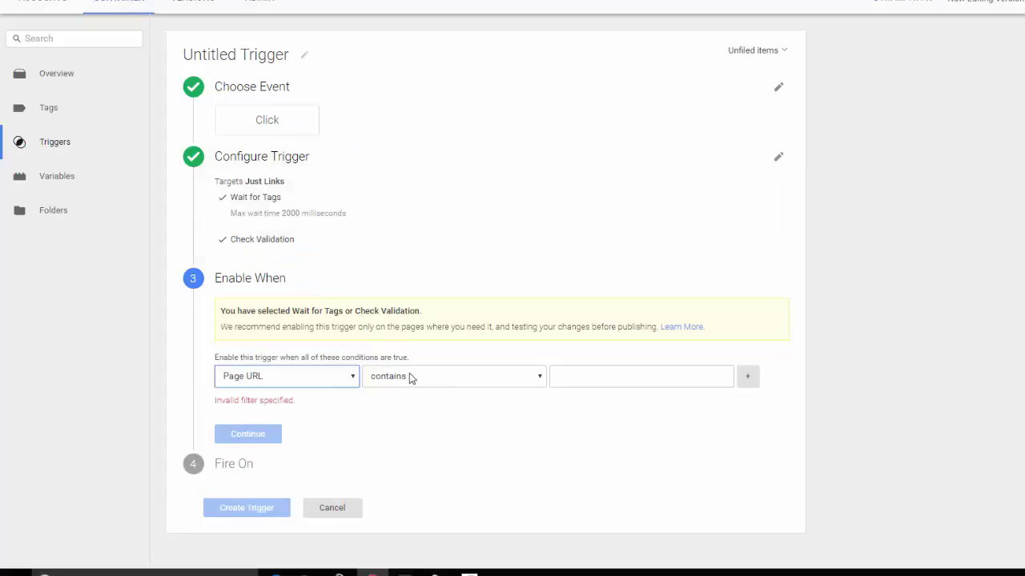
click(528, 378)
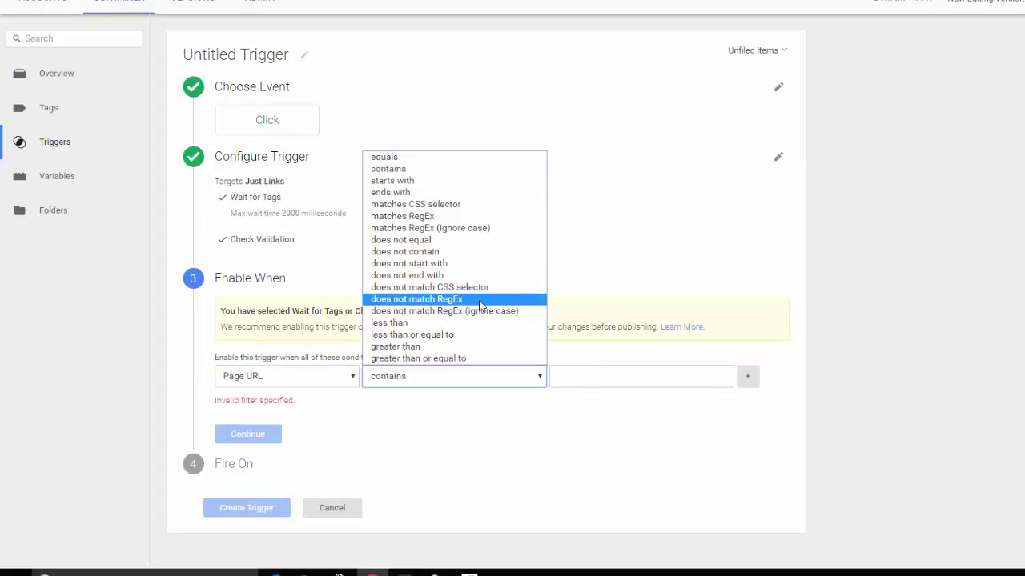
click(441, 216)
click(561, 374)
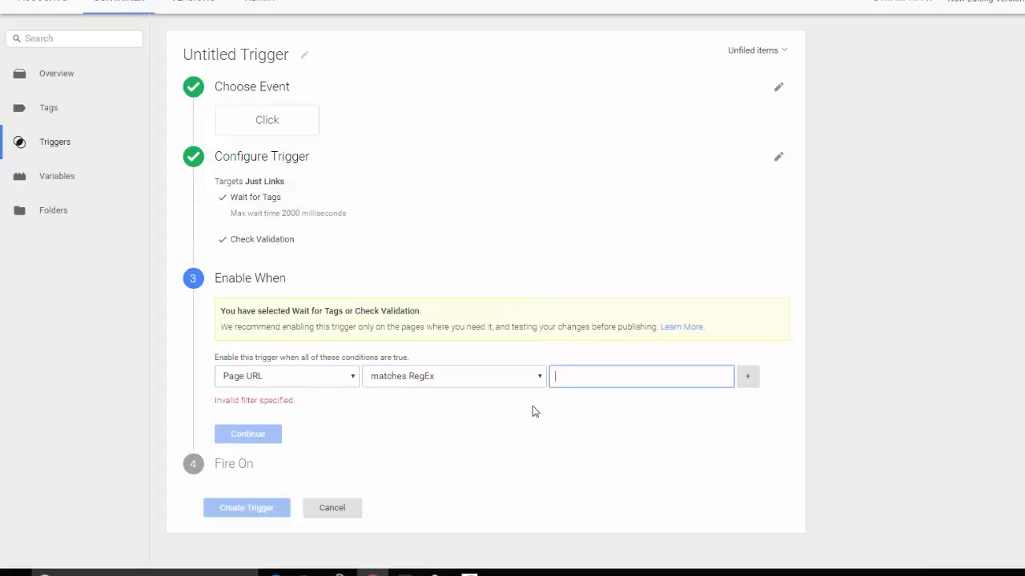
text(.*)
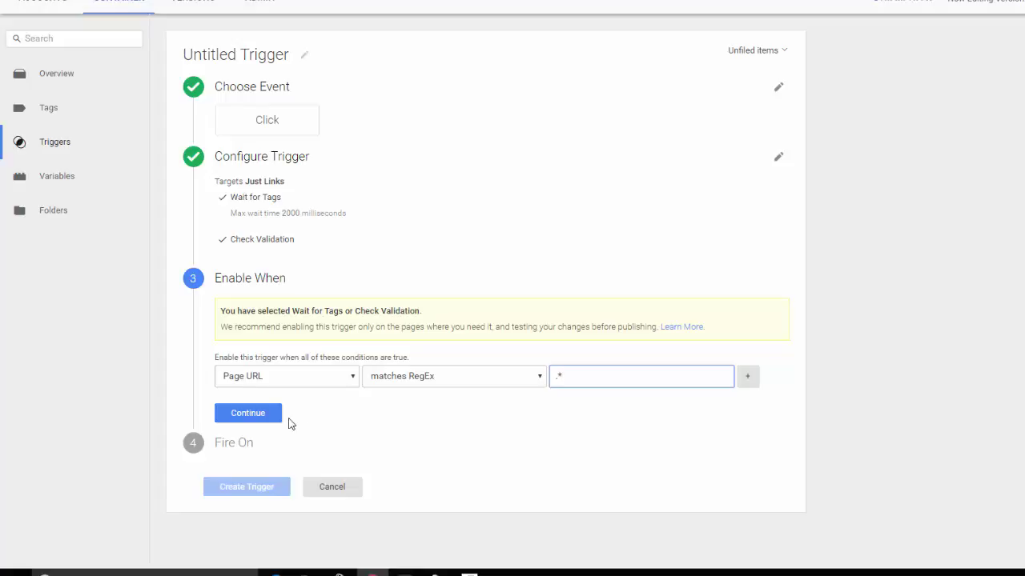
click(264, 416)
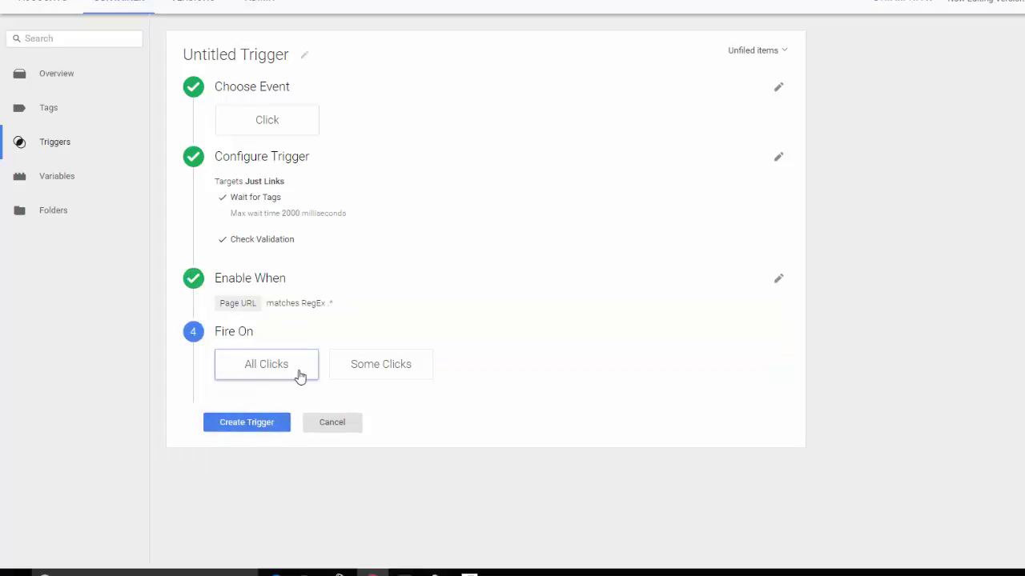
Make the trigger fire on Some Clicks where Page URL does not contain absentdata.com.
click(357, 367)
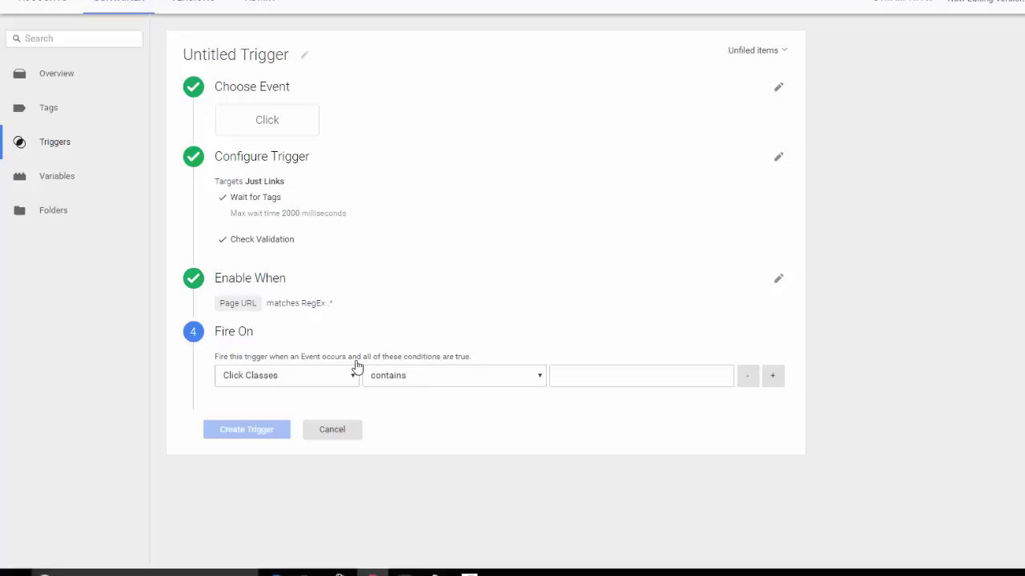
click(351, 375)
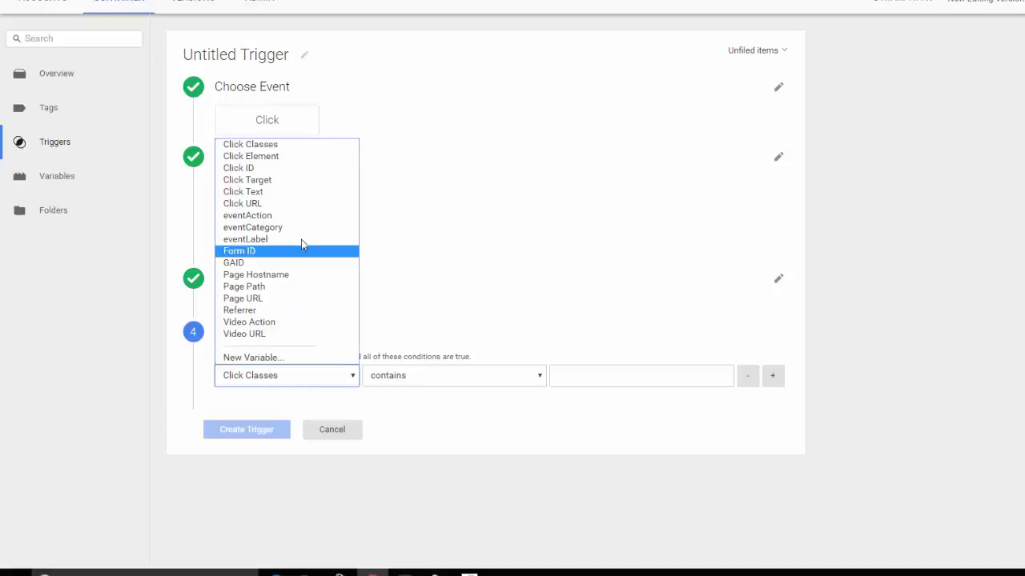
click(288, 298)
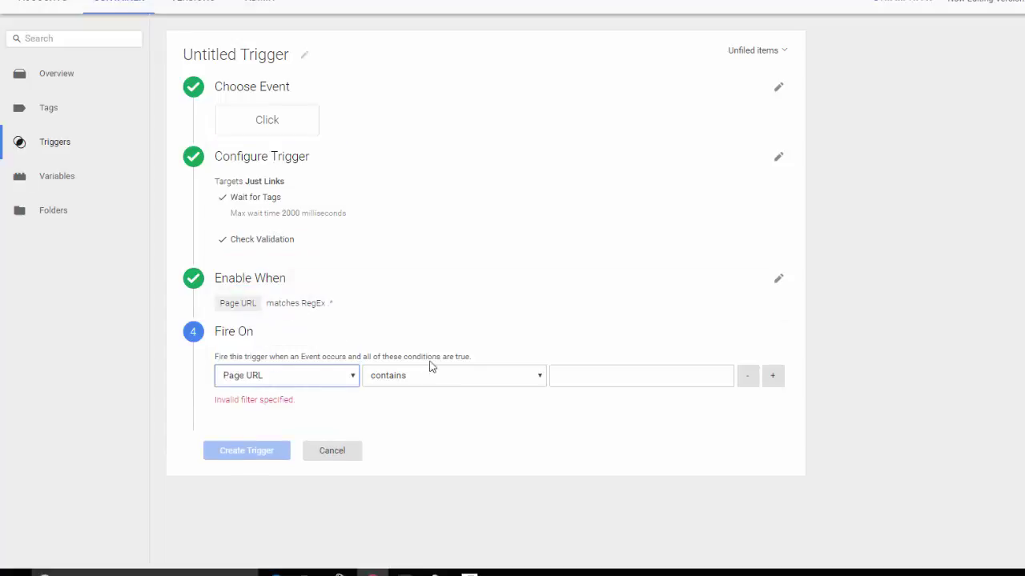
click(462, 375)
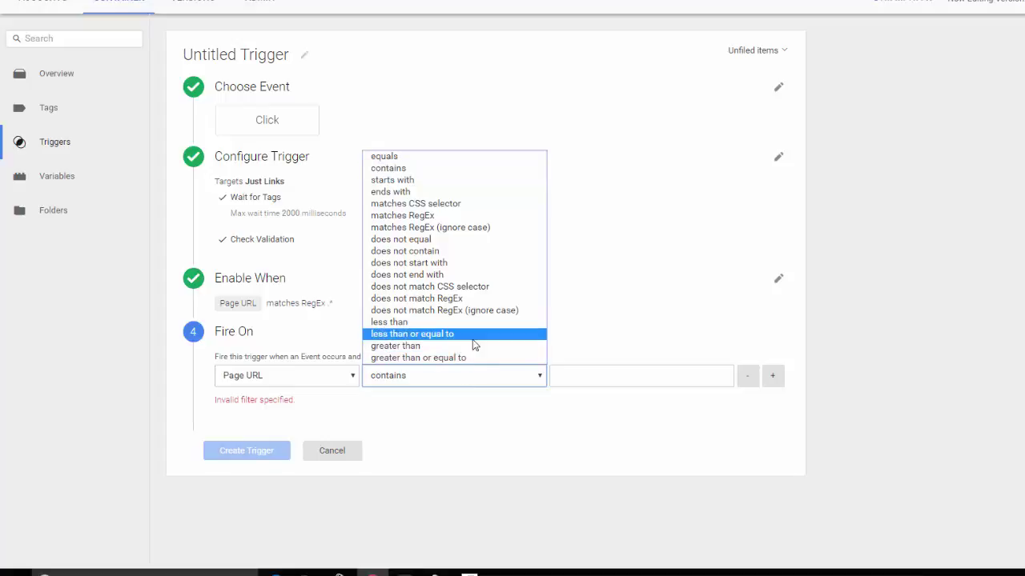
click(487, 252)
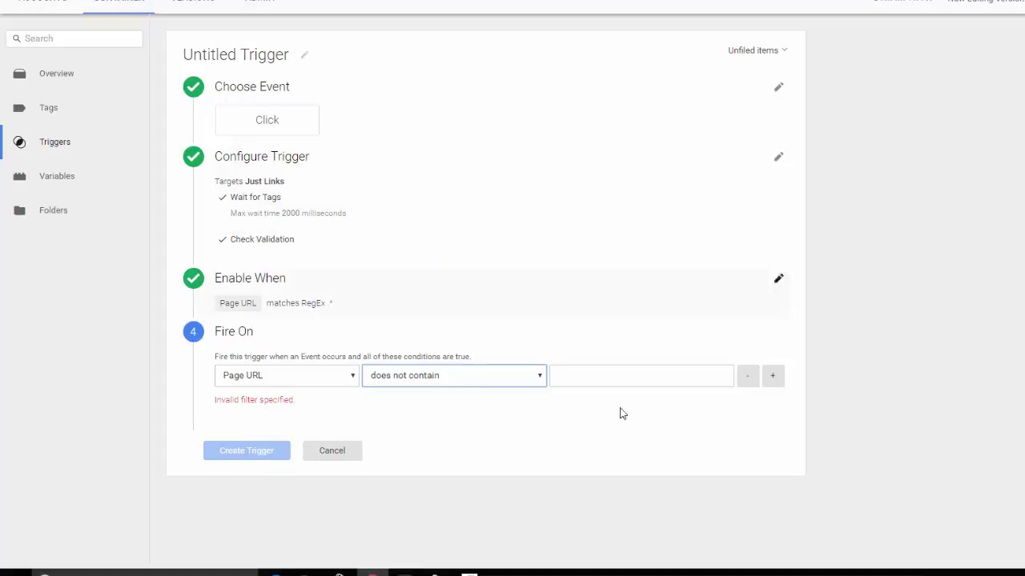
click(614, 376)
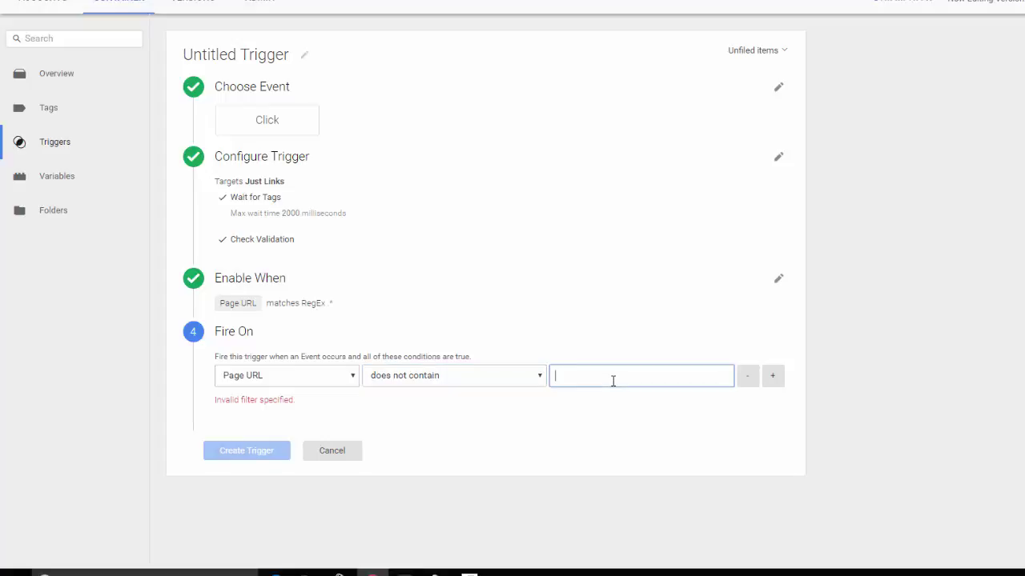
text(abse)
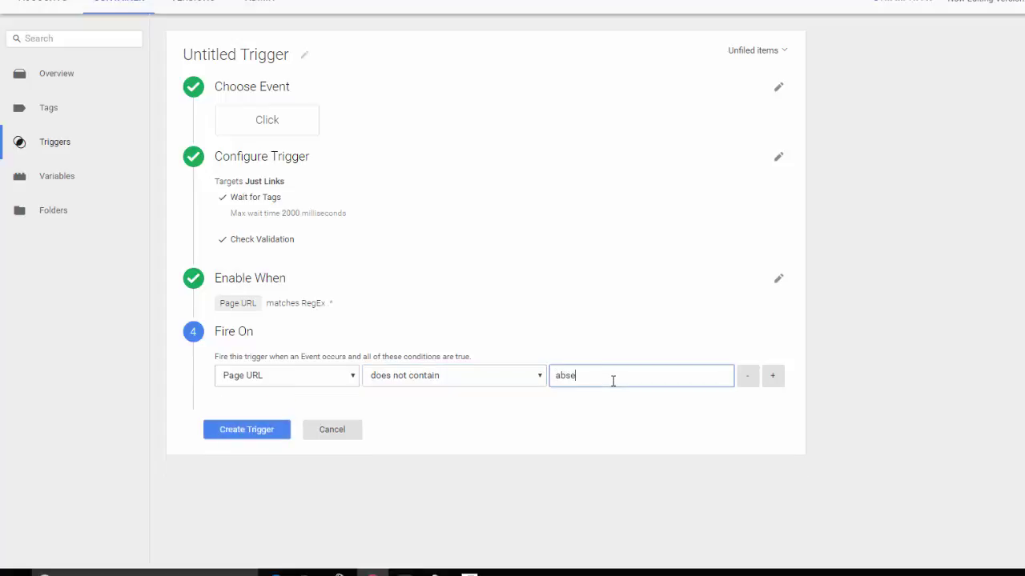
text(ntdata.com)
Name the trigger Outbound Link Trigger and submit it for creation.
click(271, 54)
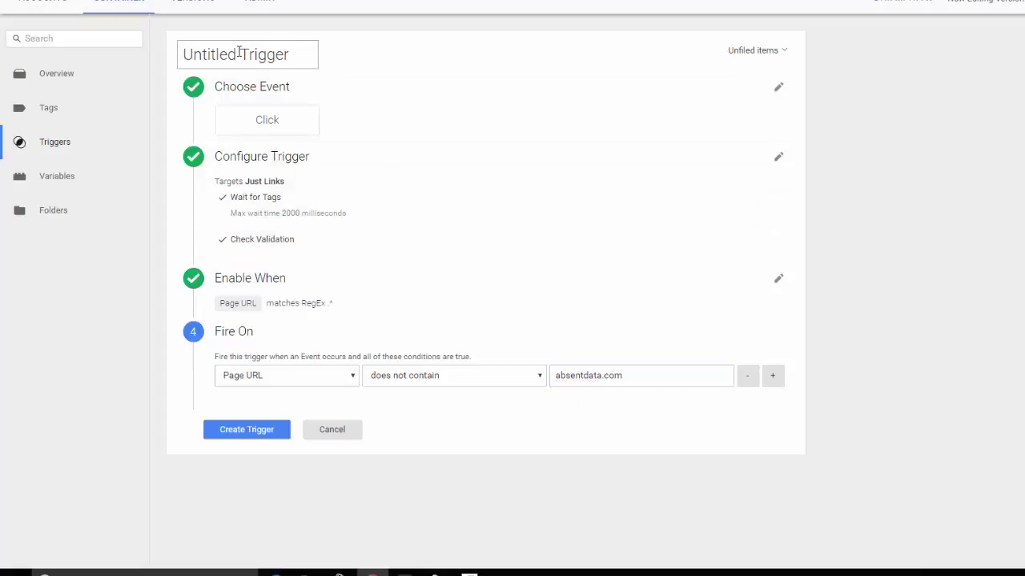
drag(237, 55, 163, 45)
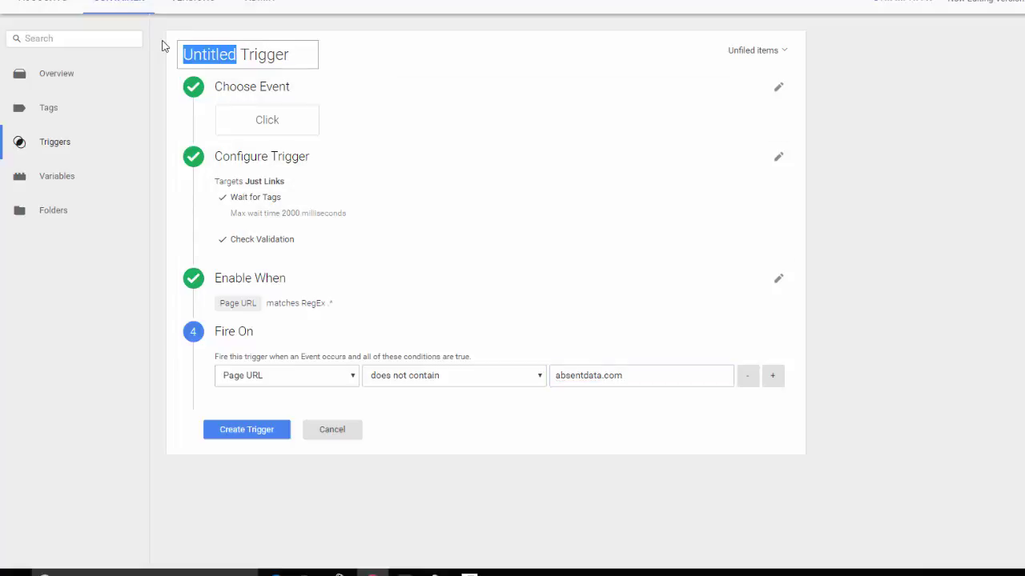
text(Outbound Link)
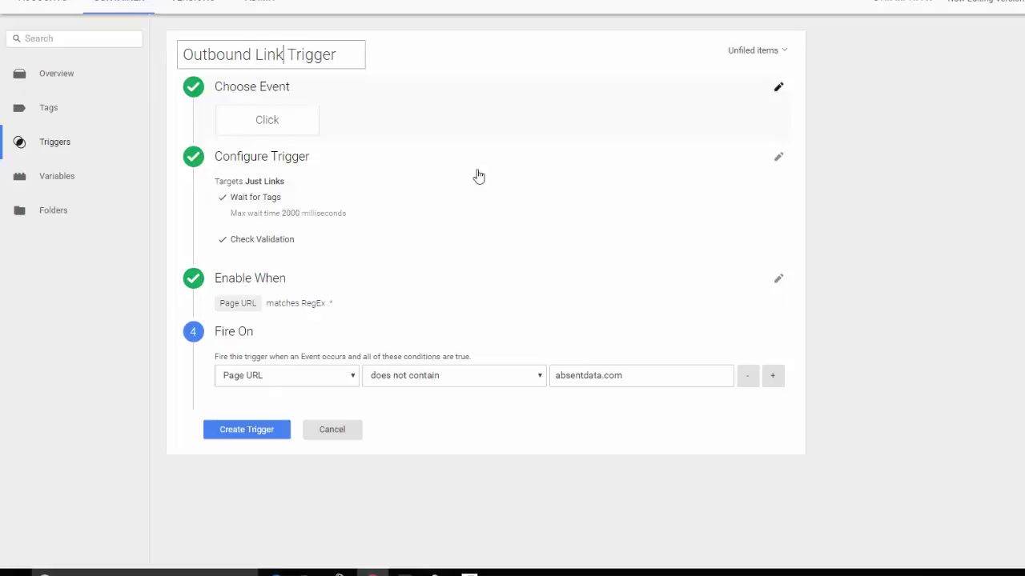
click(255, 428)
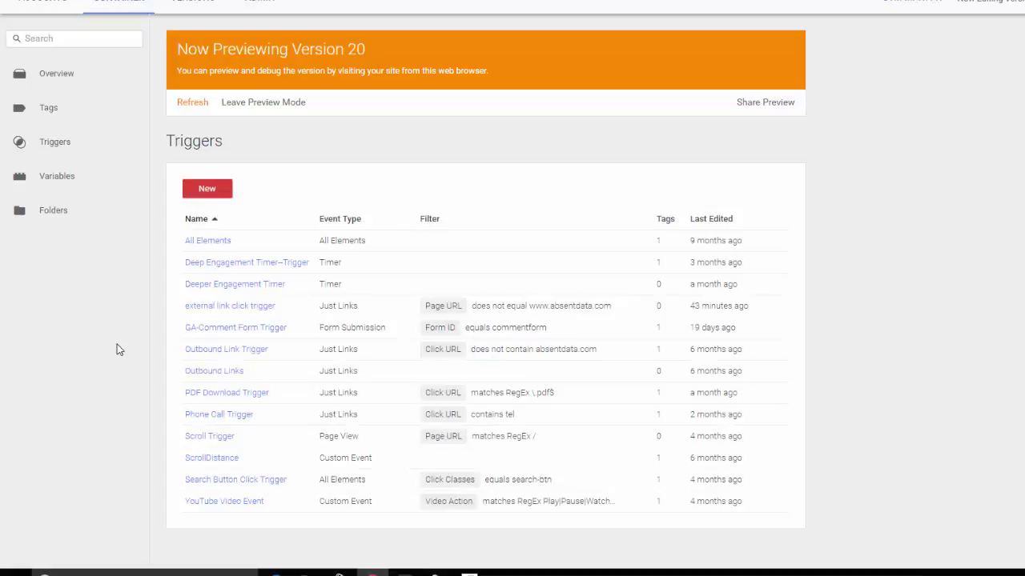
Start a new tag with Google Analytics as the product and Universal Analytics as the tag type.
click(59, 107)
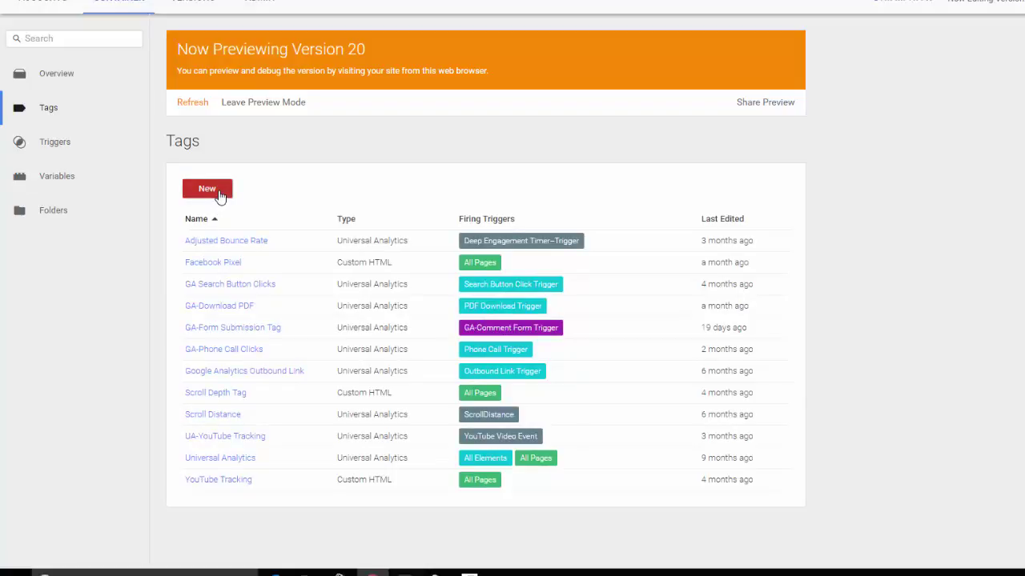
click(220, 192)
click(264, 121)
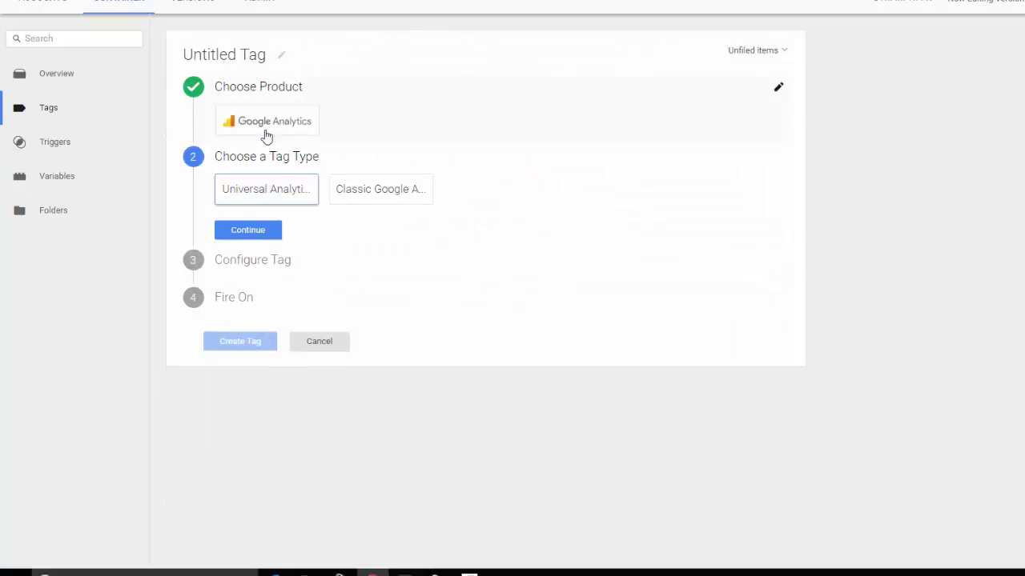
click(288, 200)
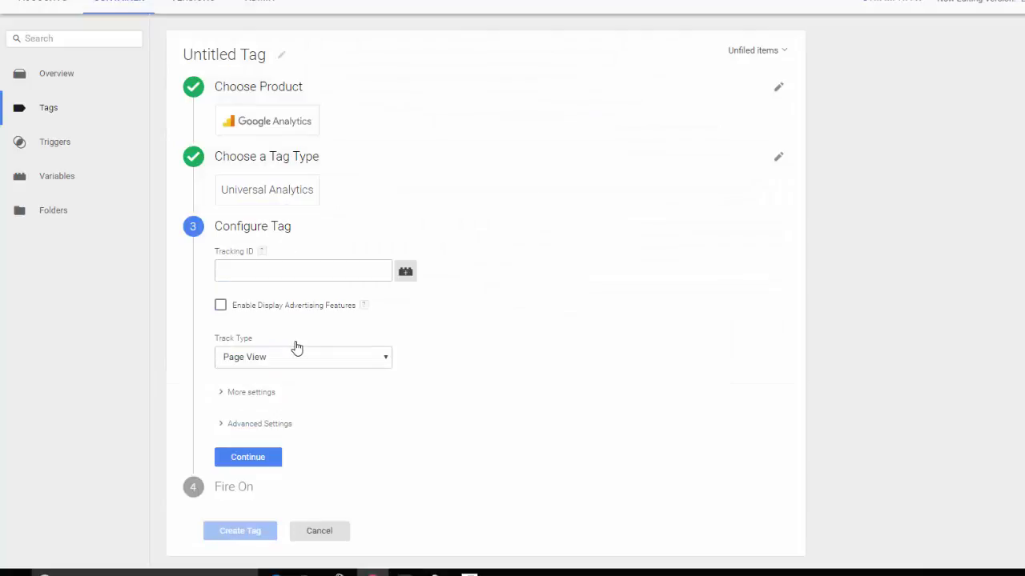
Set the tag's Tracking ID to the {{GAID}} variable and its track type to Event.
click(287, 273)
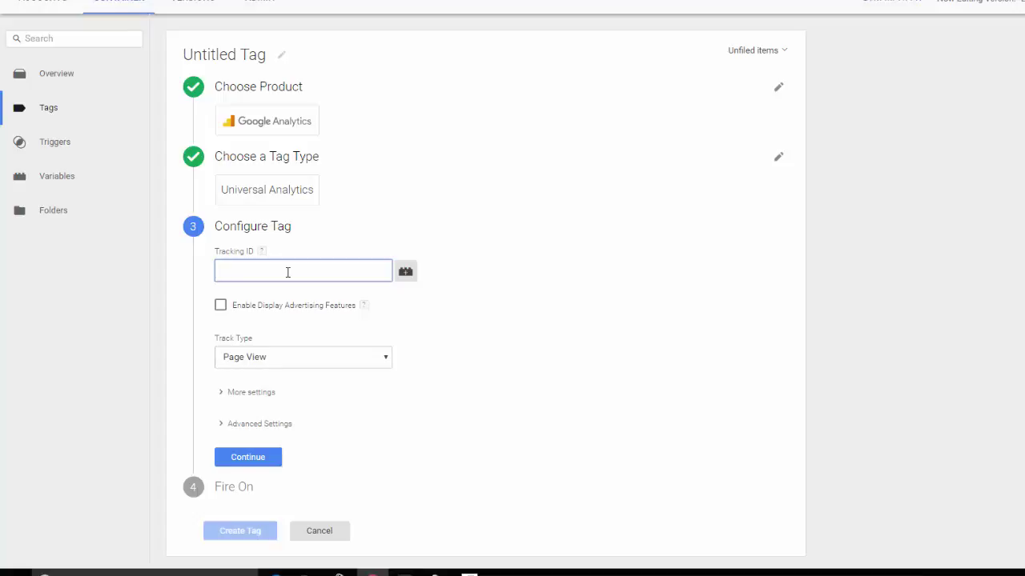
click(403, 276)
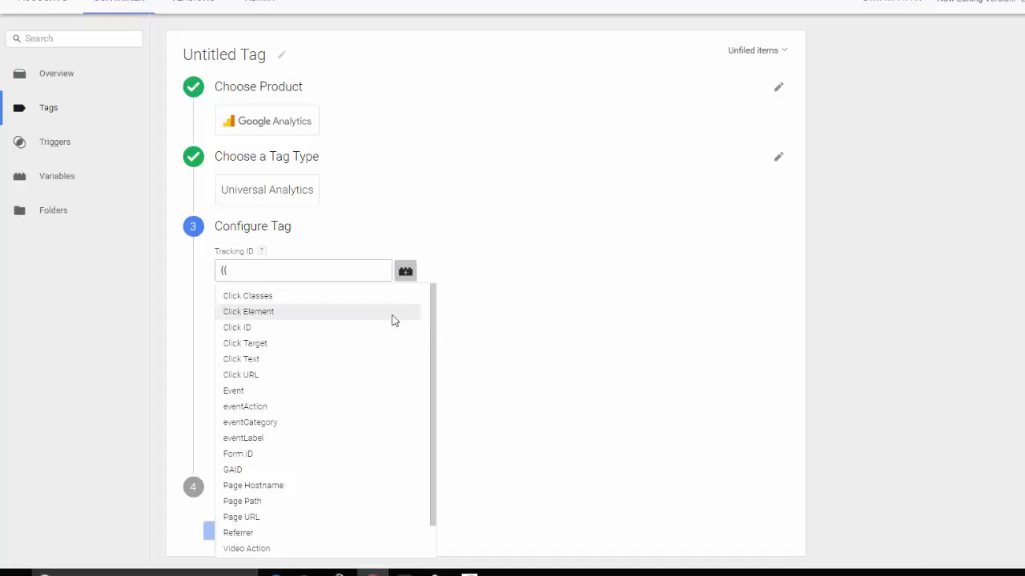
click(349, 474)
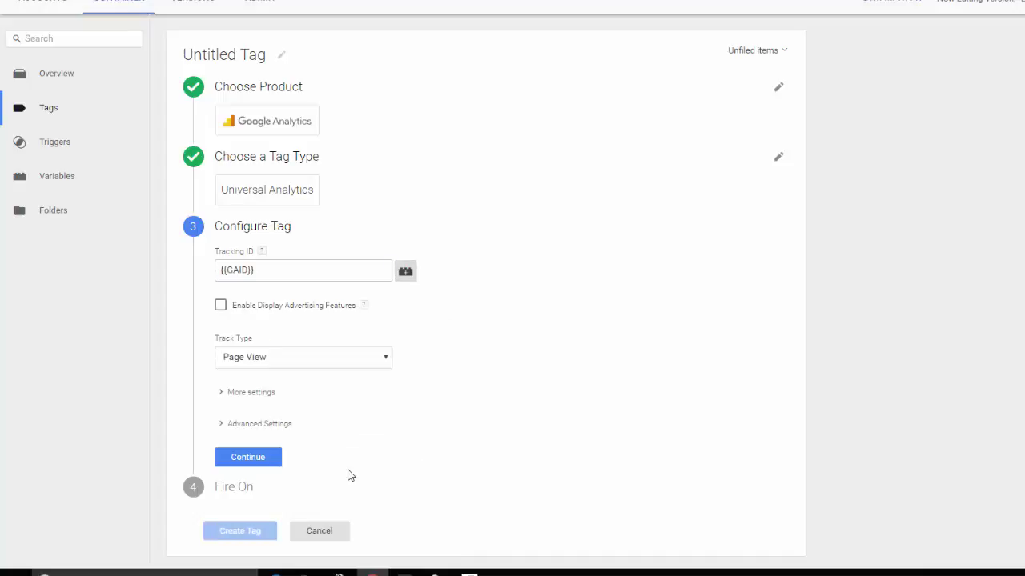
click(337, 357)
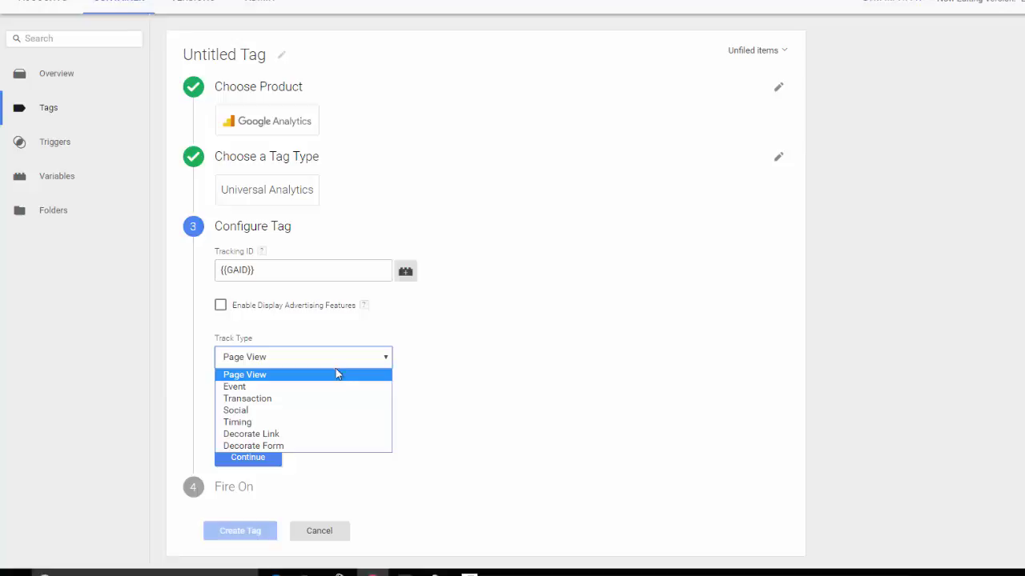
key(Escape)
key(Down)
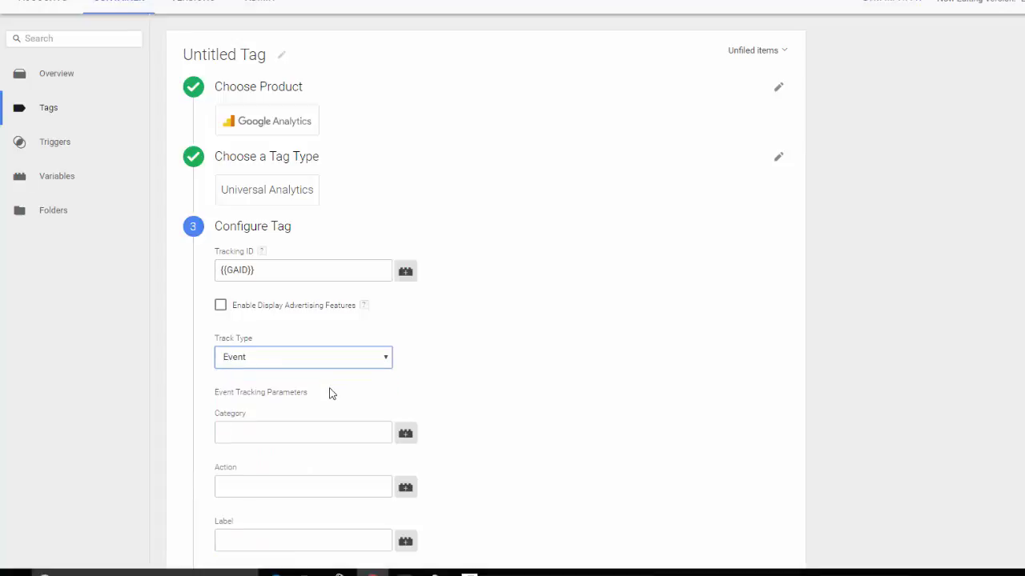
Fill in the event tracking parameters with category Clicks, action Outbound Link Clicks and the {{Page Path}} variable as label.
scroll(322, 304, down, 3)
click(312, 230)
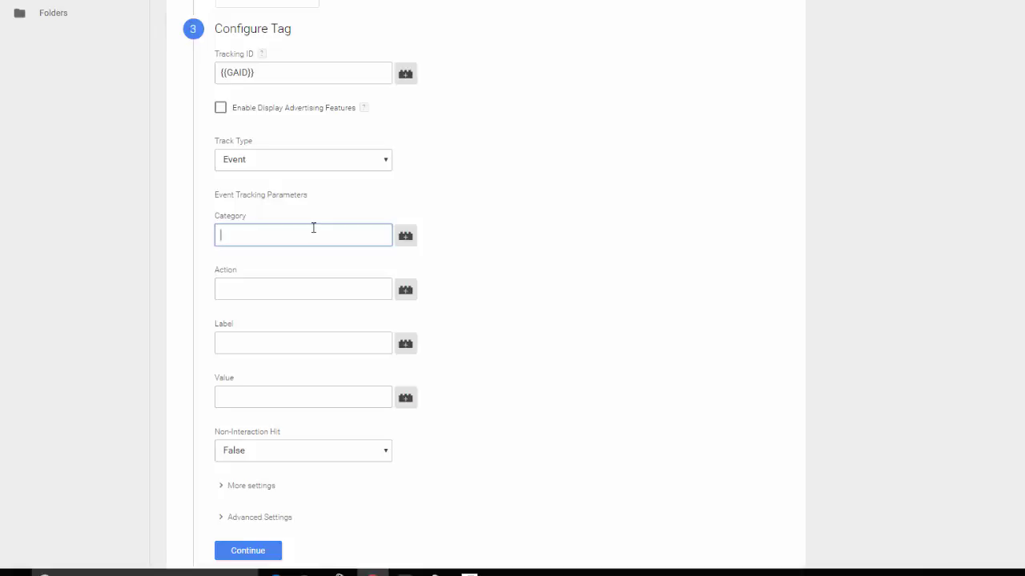
text(Clicks)
click(280, 295)
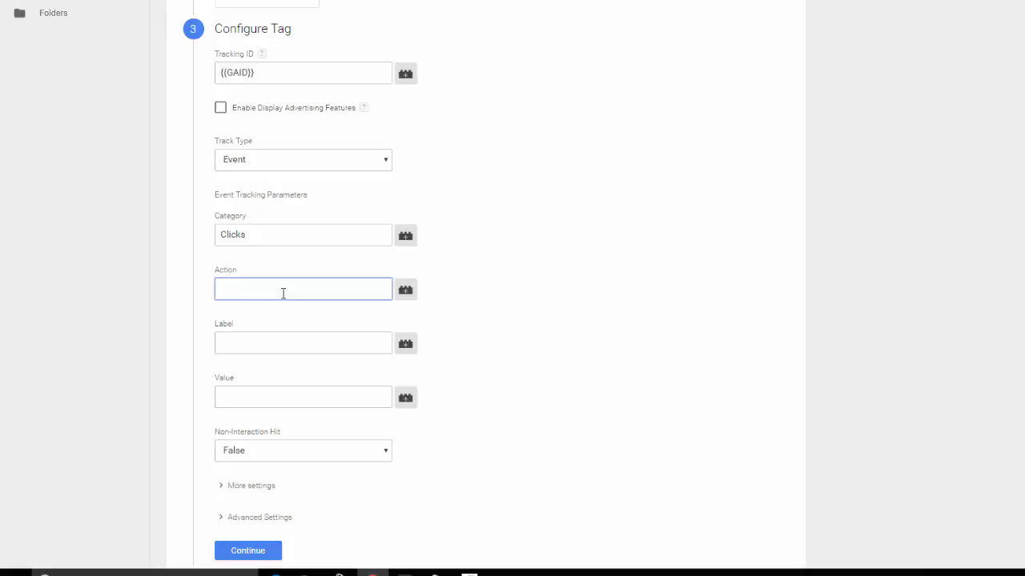
text(Outbound Link Clicks)
click(405, 350)
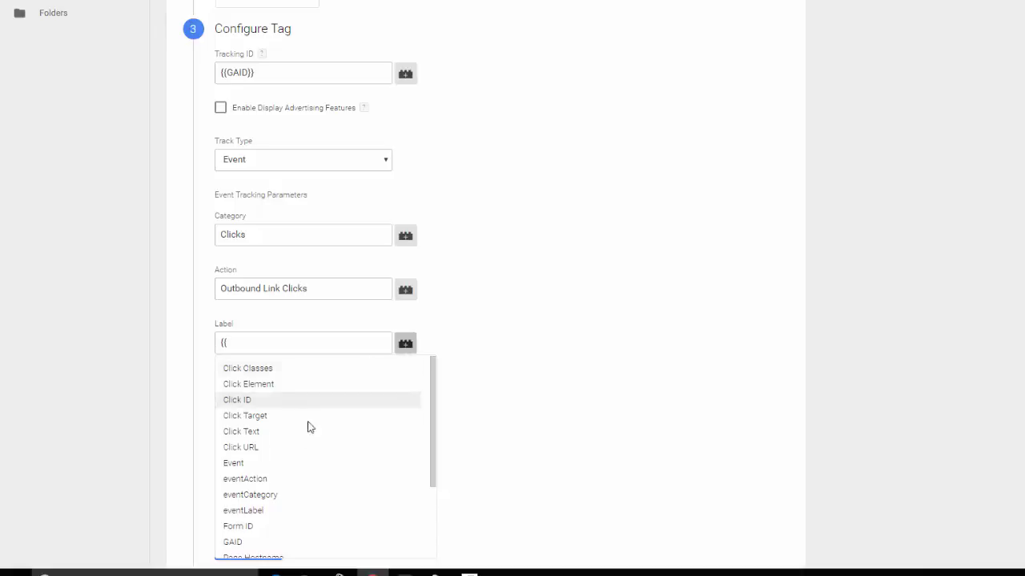
scroll(293, 443, down, 3)
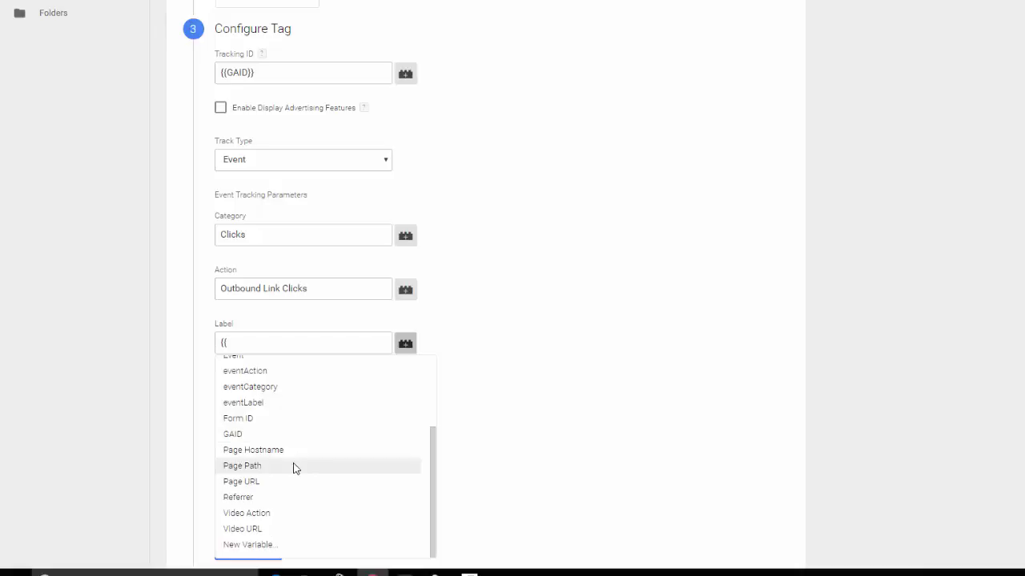
click(294, 466)
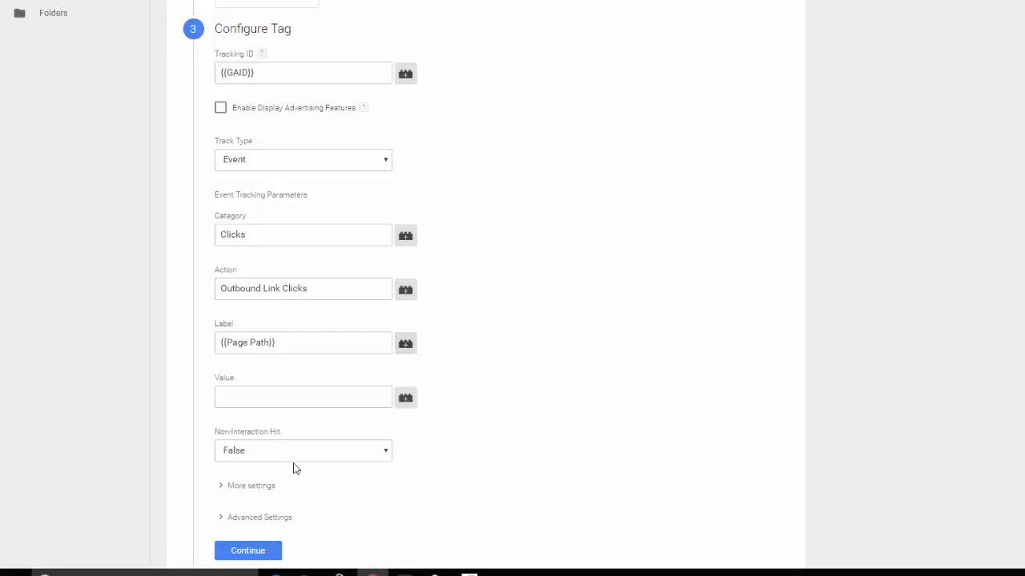
Complete the tag configuration and set the tag to fire on the existing click trigger Outbound Link Trigger.
scroll(305, 404, down, 1)
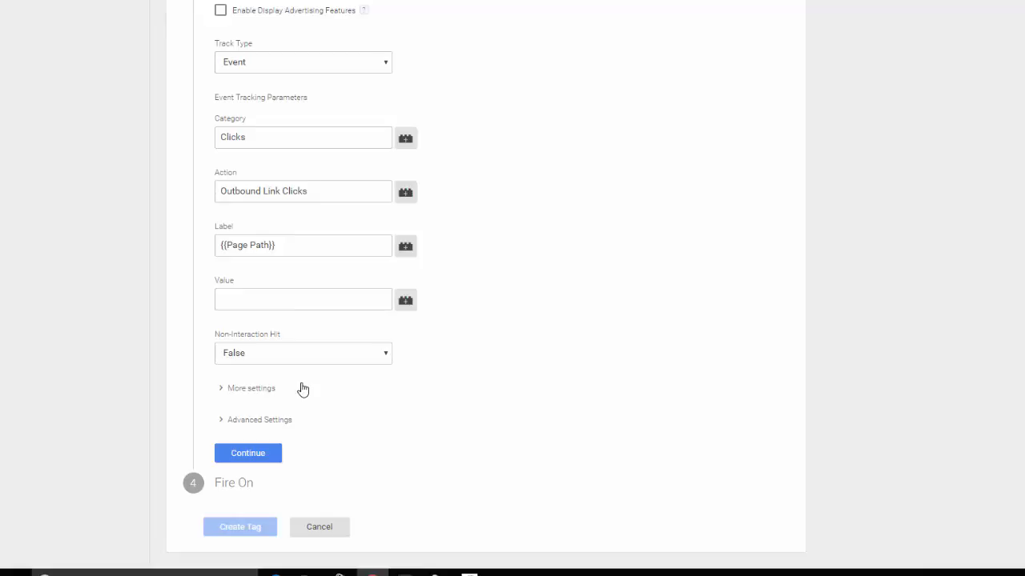
click(265, 458)
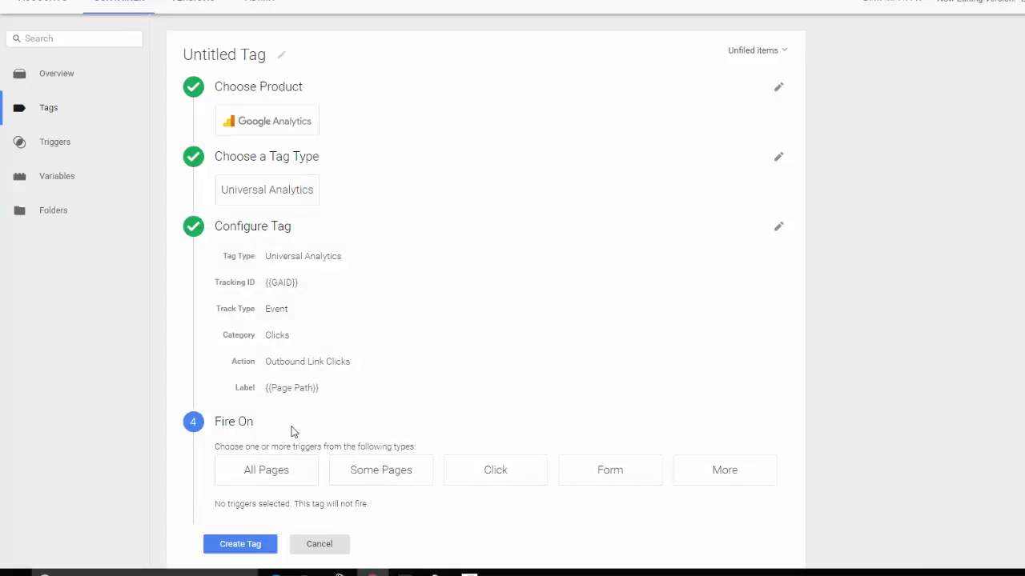
click(493, 484)
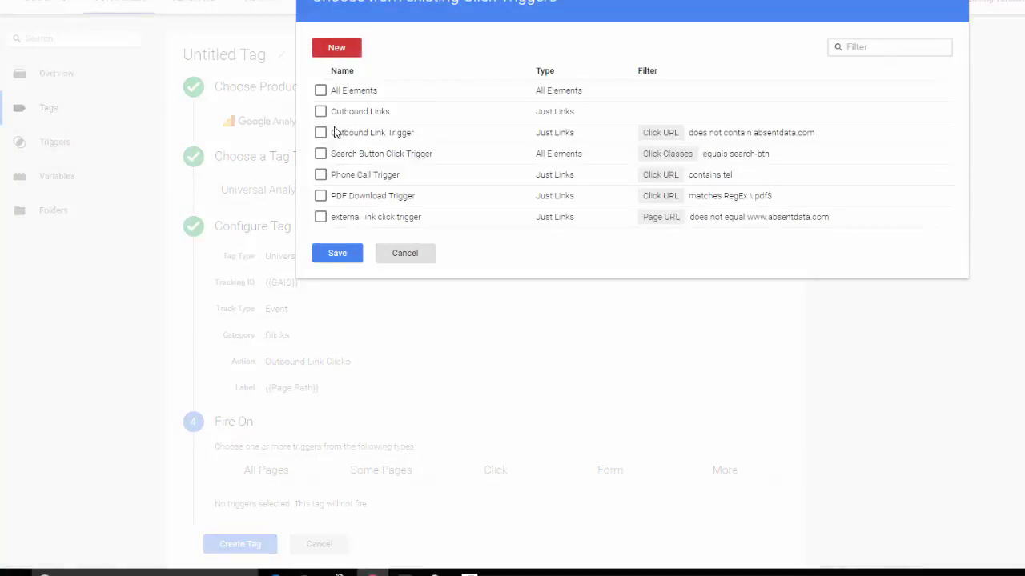
click(321, 134)
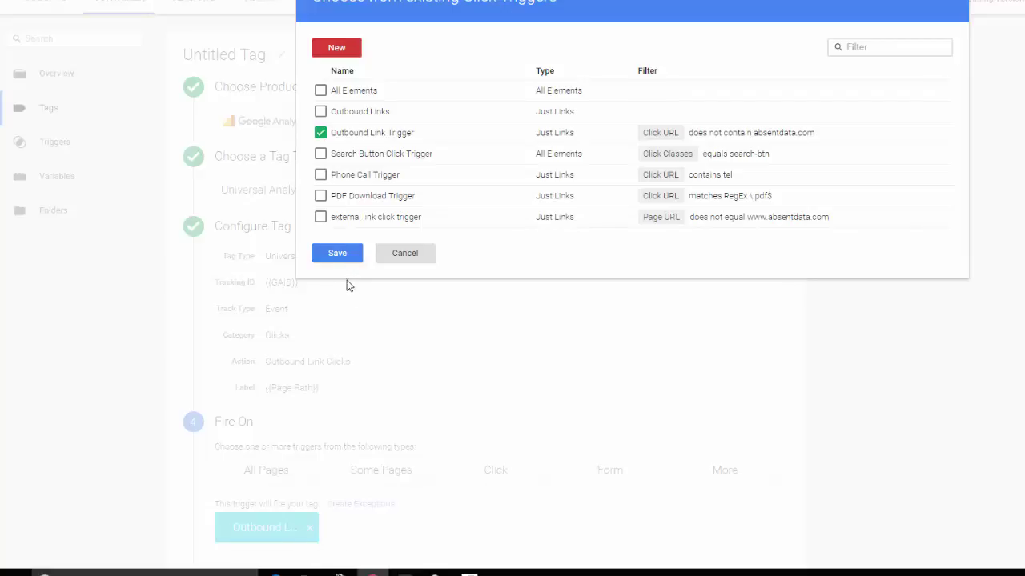
click(337, 253)
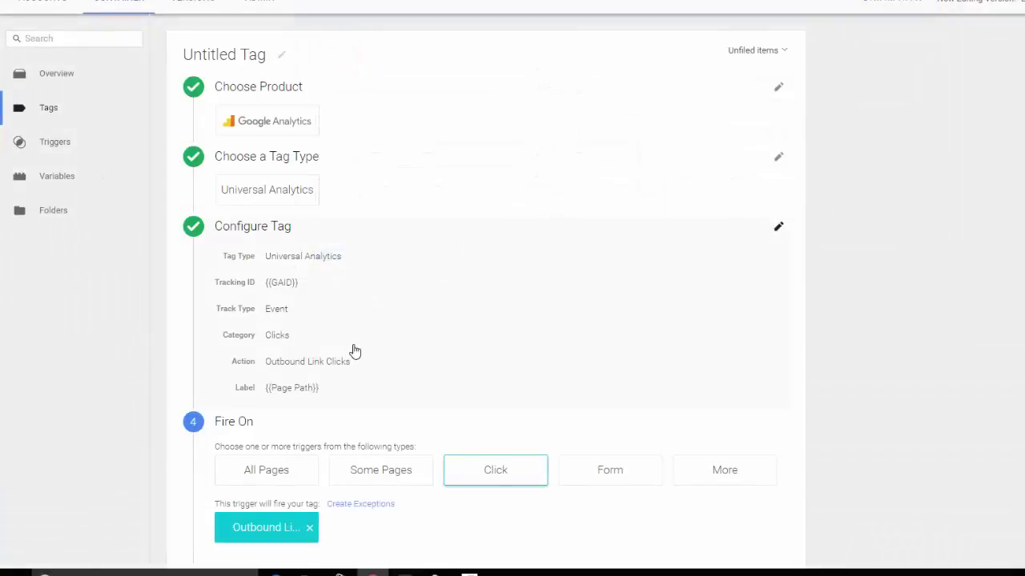
Name the tag Google Analytics Outbound Link Tag and create it.
scroll(352, 352, down, 1)
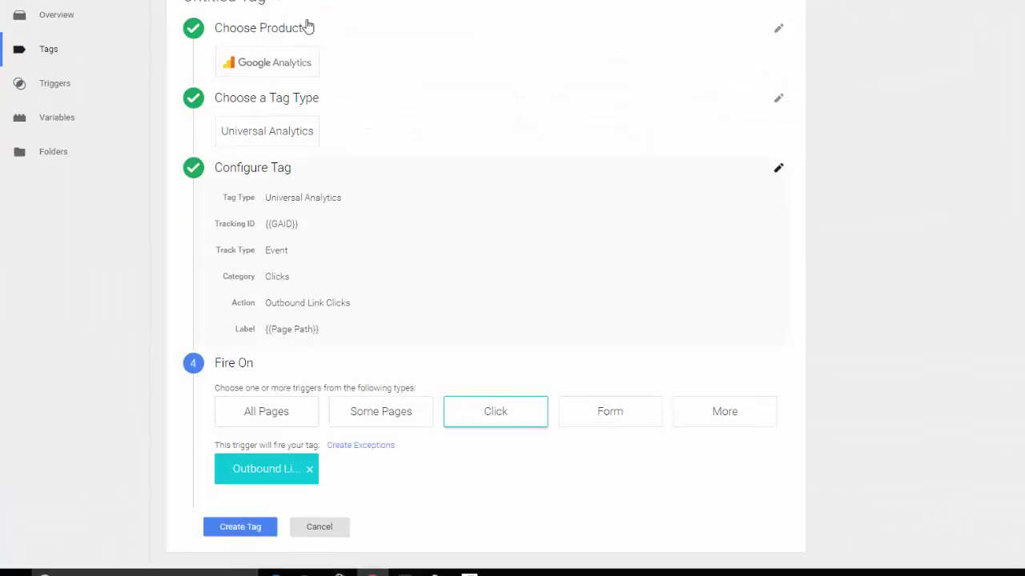
click(267, 1)
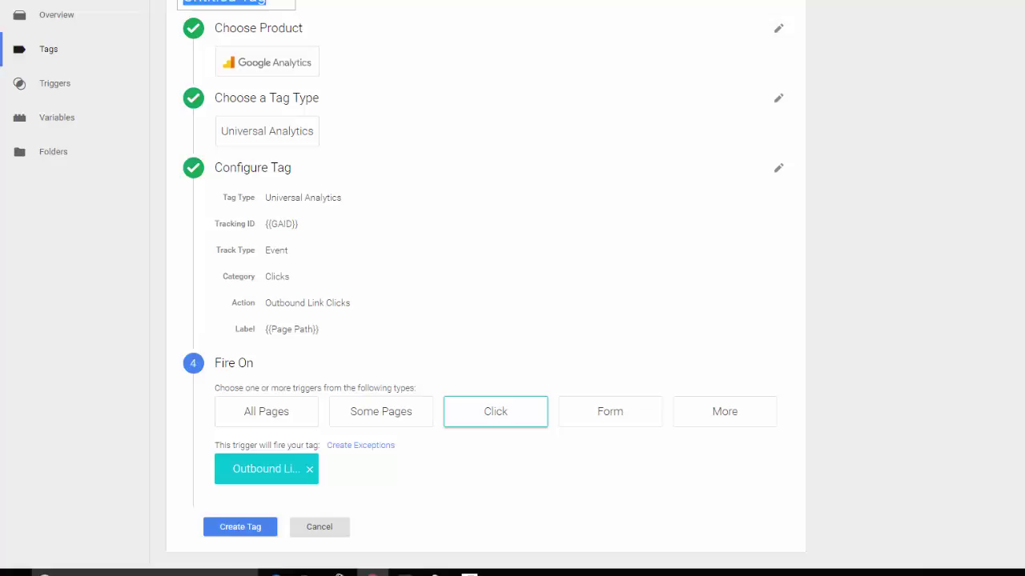
text(Google Anal)
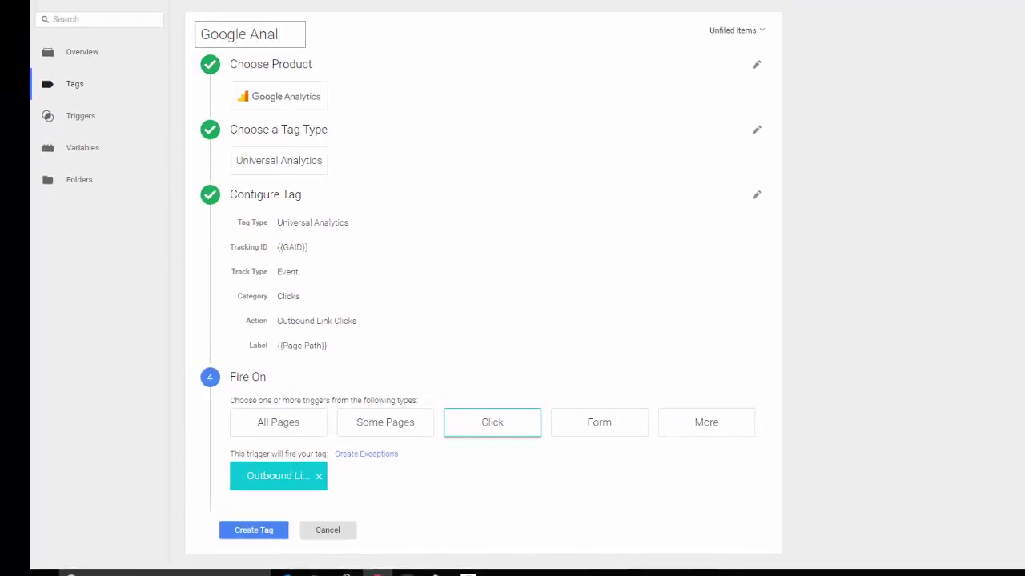
text(ytics OUT)
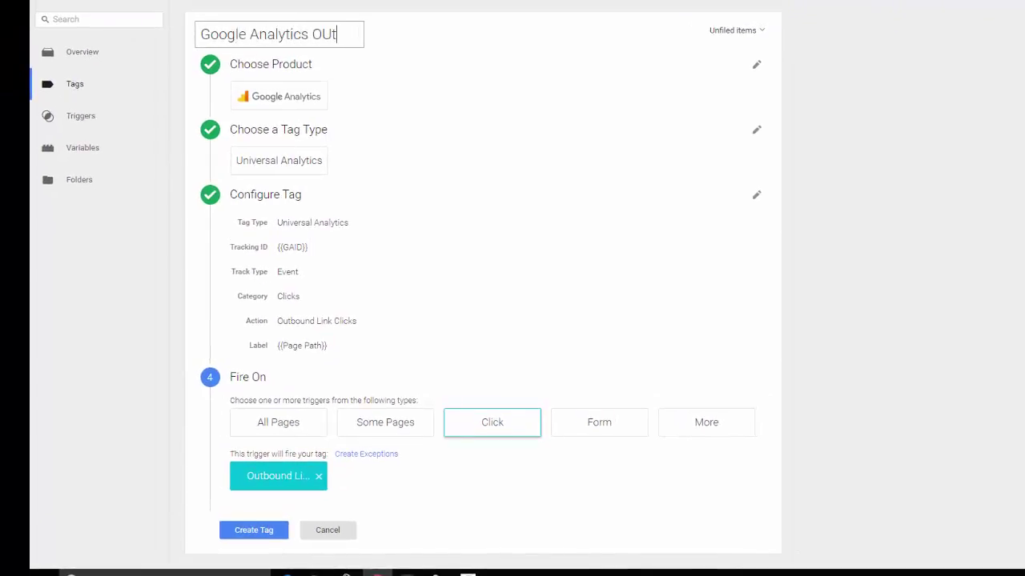
key(BackSpace)
key(BackSpace)
text(utbound Link Tag)
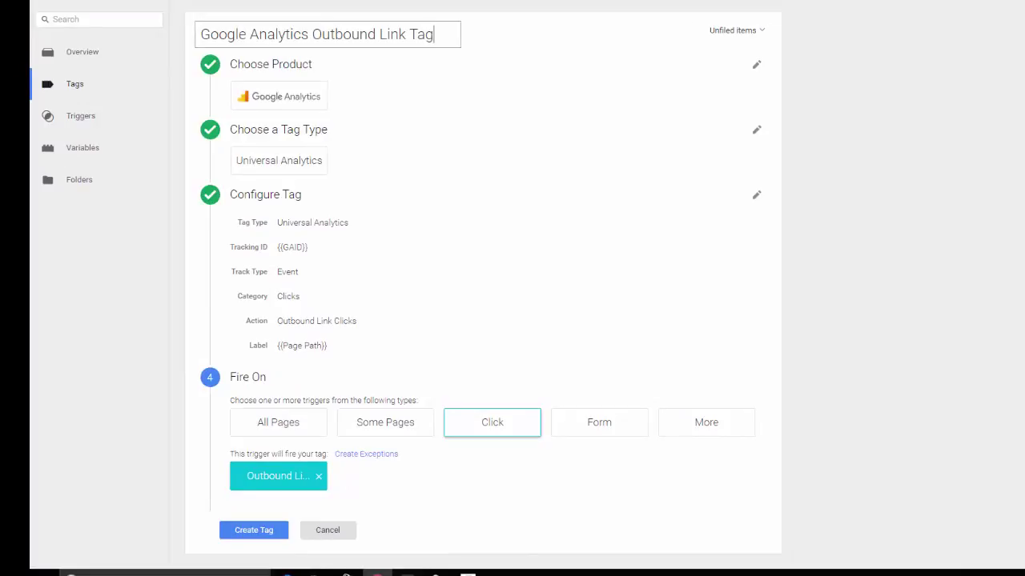
click(256, 529)
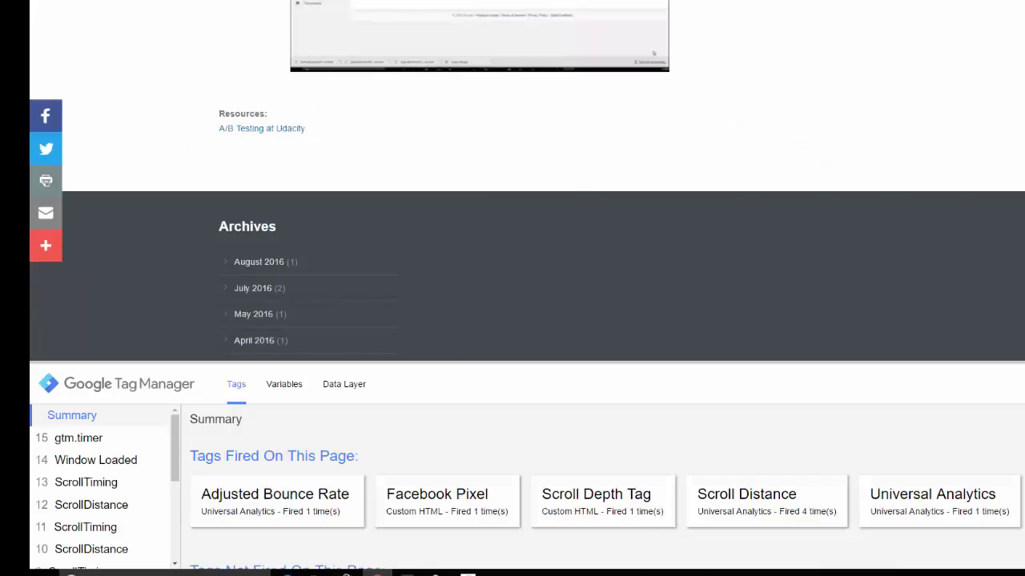
On the previewed A/B testing post, enlarge the Tag Manager debug pane to examine fired and unfired tags, and shrink it to expose the Udacity resource link.
scroll(411, 249, up, 15)
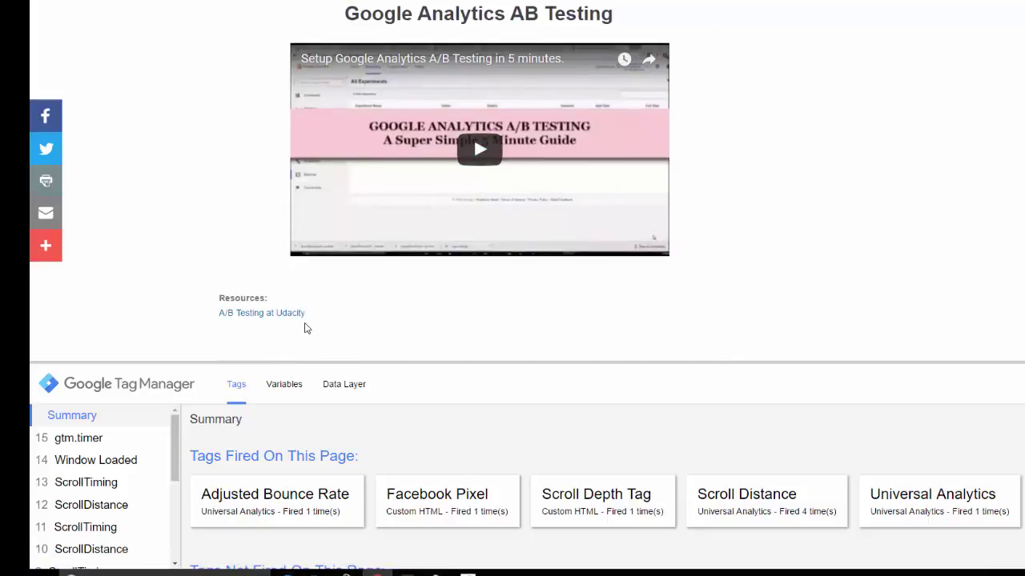
scroll(328, 313, down, 1)
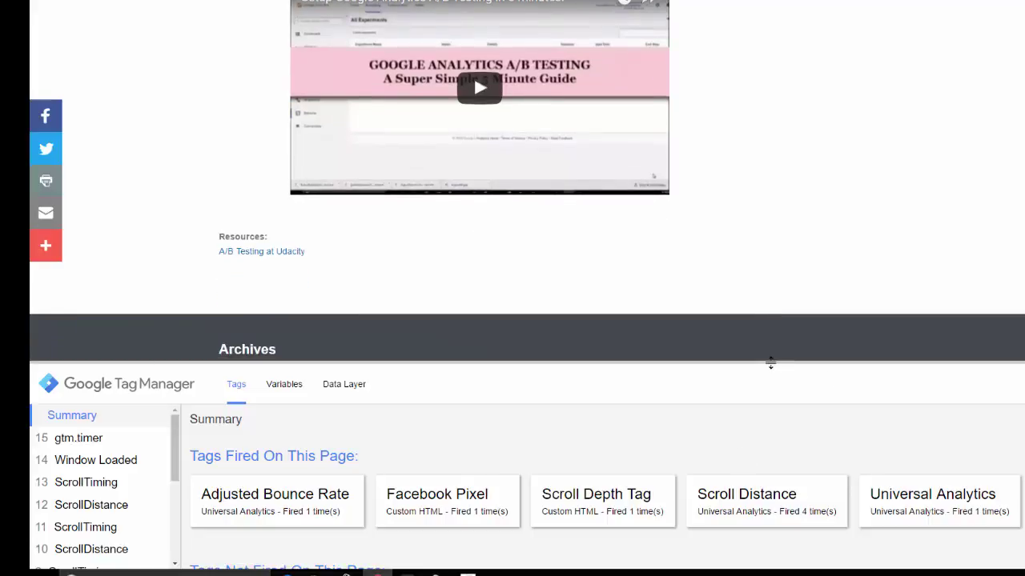
drag(768, 359, 752, 184)
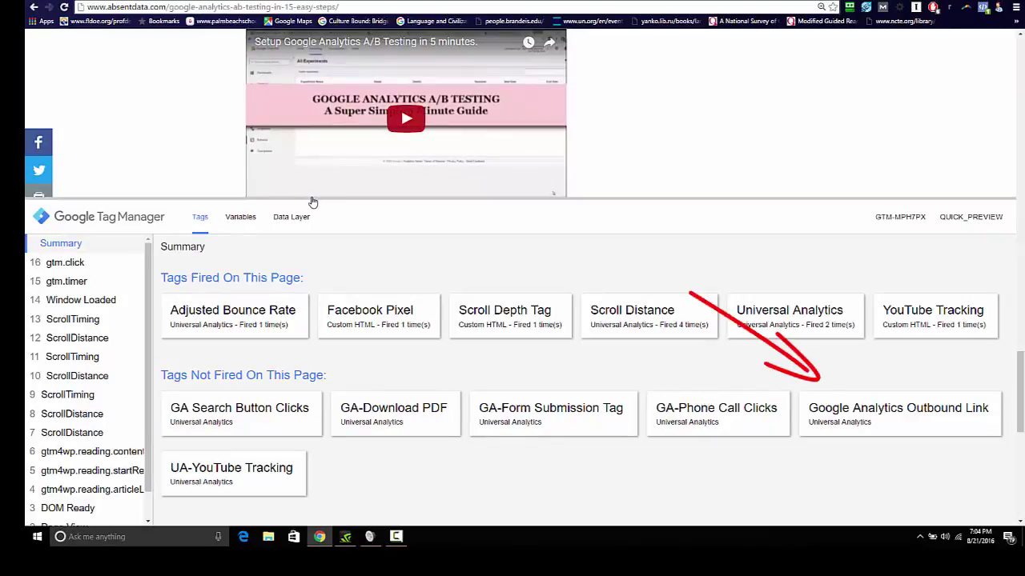
mouse_move(835, 198)
mouse_down()
mouse_move(821, 286)
mouse_move(824, 278)
mouse_up()
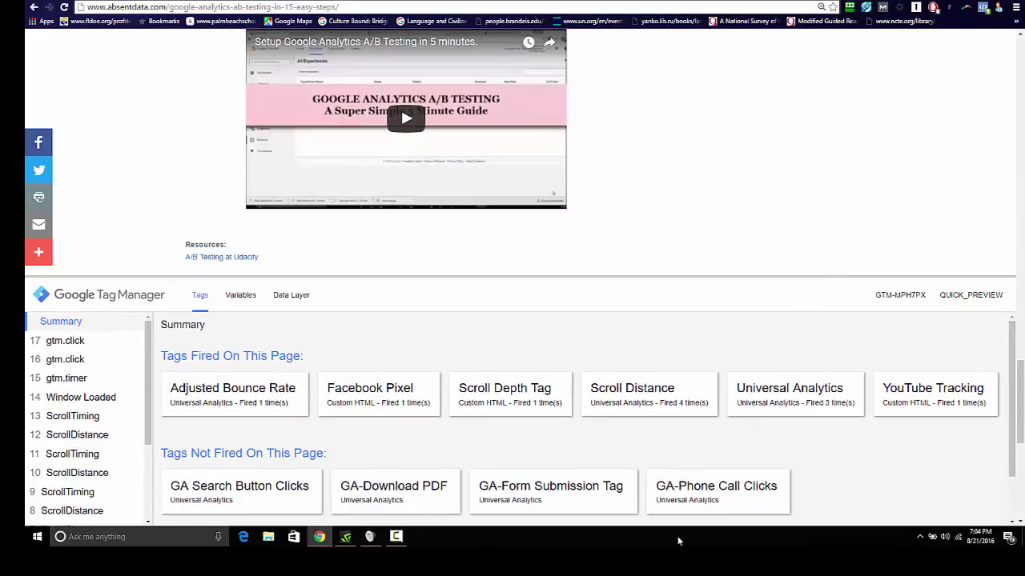